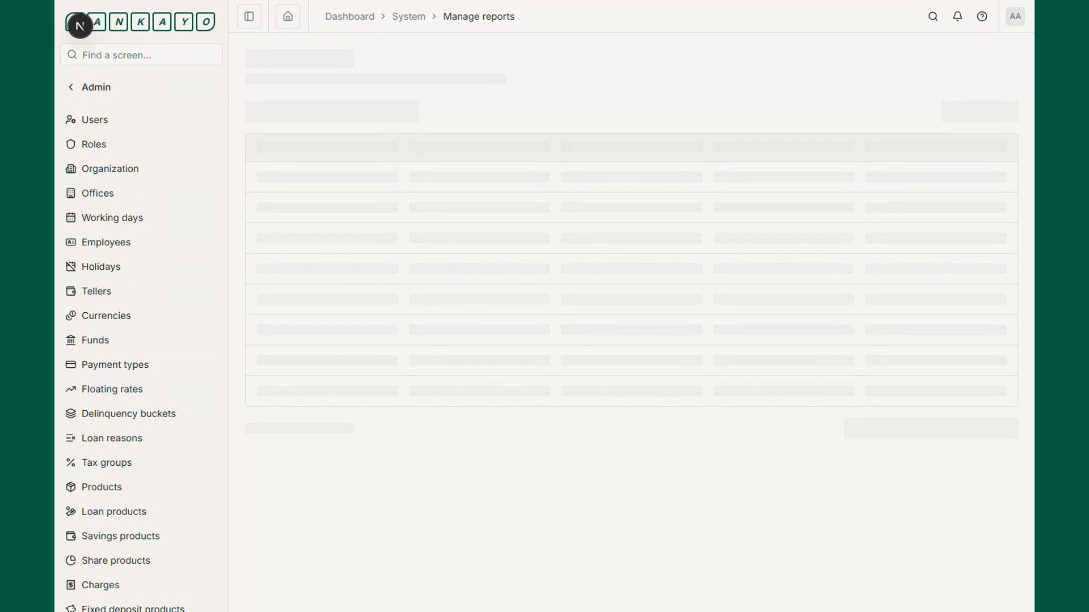
Step: Filter the reports by the name "Walkthrough office list", then clear the filter and look through the full list
left_click(492, 150)
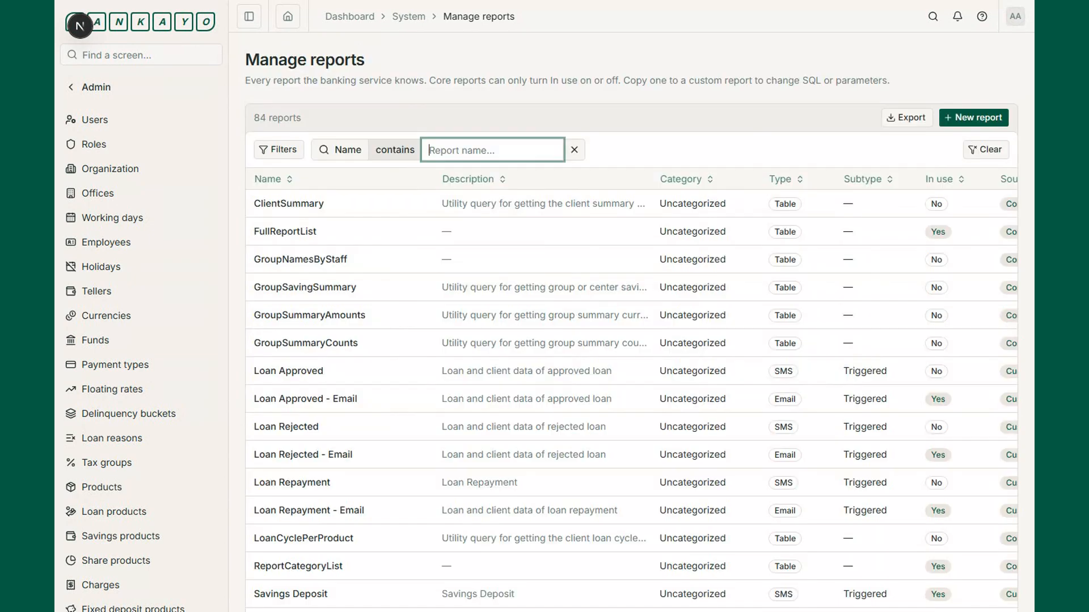
type("Walkthrough office list")
key("ctrl+a")
key("BackSpace")
scroll(567, 147, "down", 3)
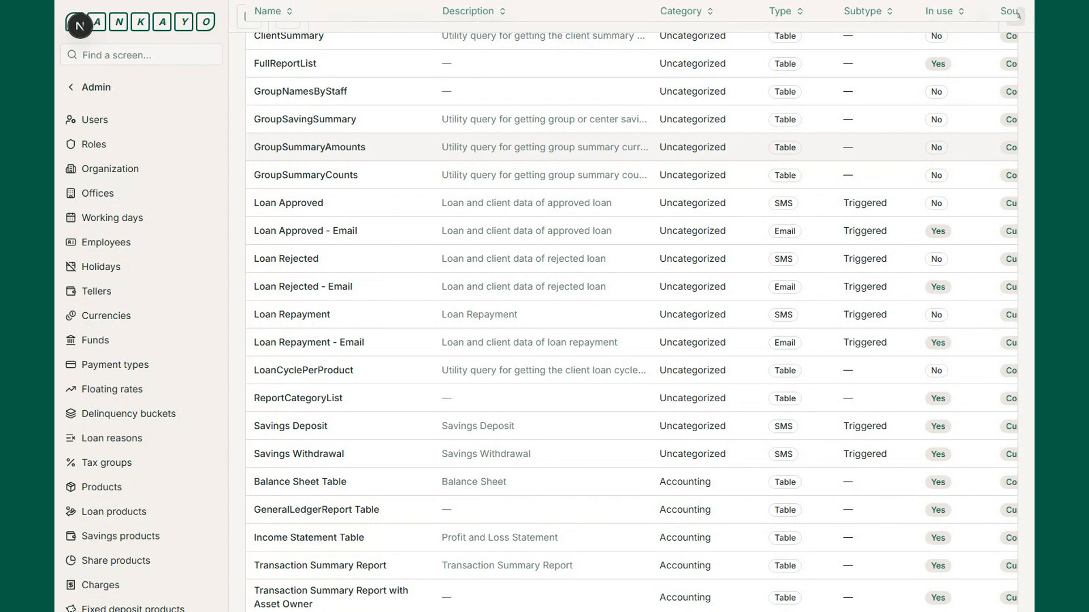
scroll(493, 148, "up", 3)
Step: View the export formats offered for the report list without exporting
left_click(907, 118)
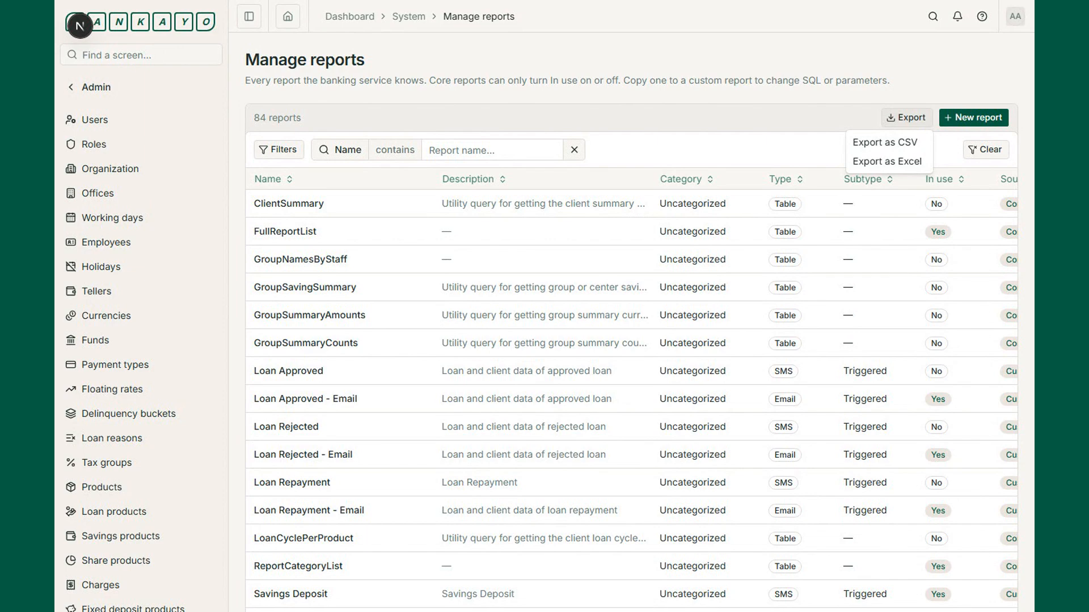
key("Escape")
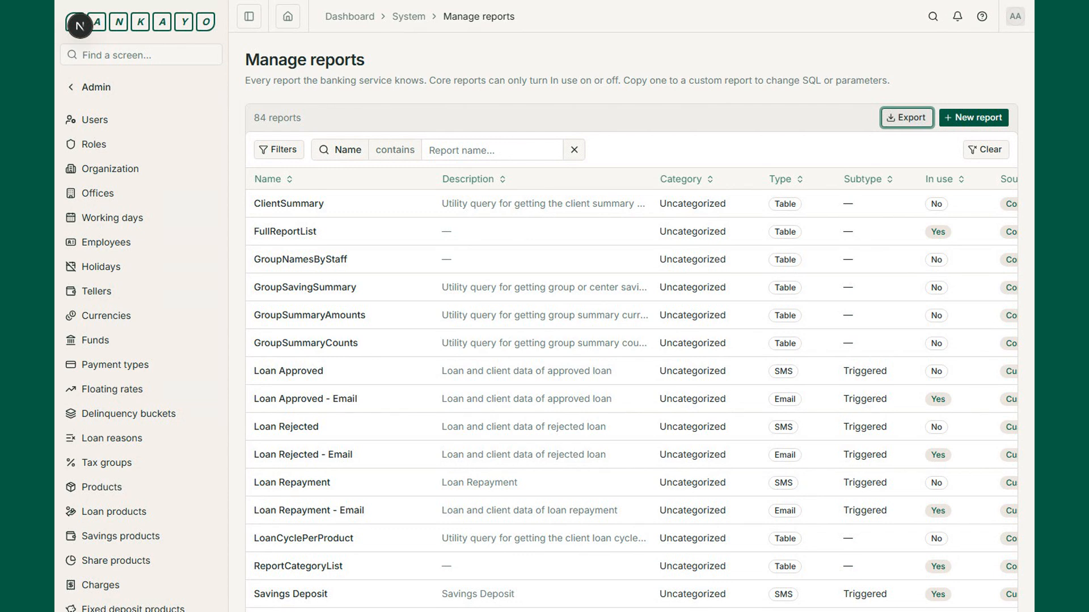
Step: Find the Client Listing report, open it to view its details, and return to the report list
type("Client Listing")
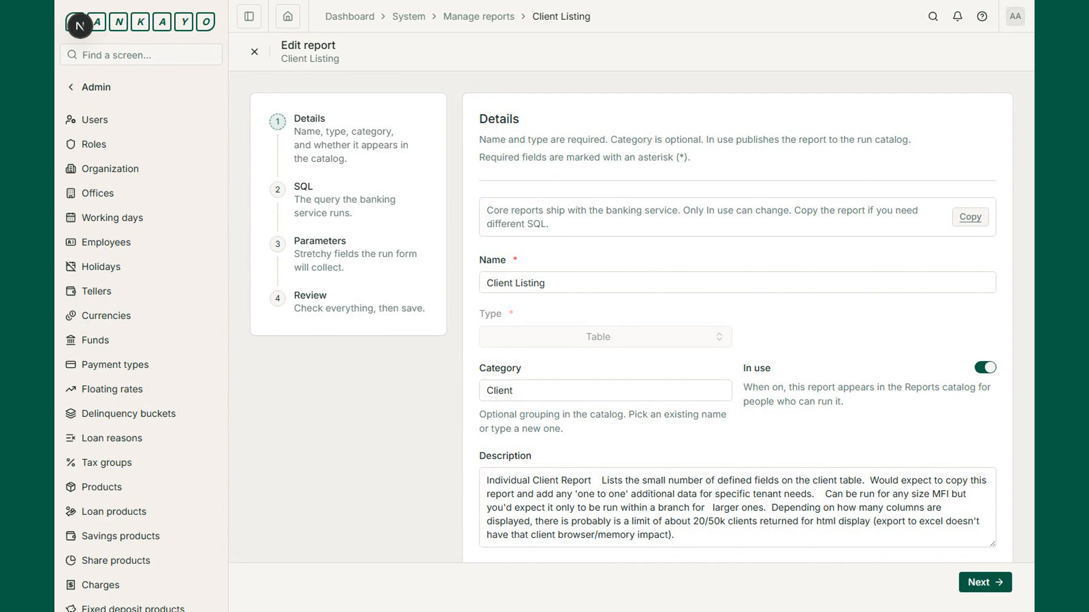
left_click(737, 283)
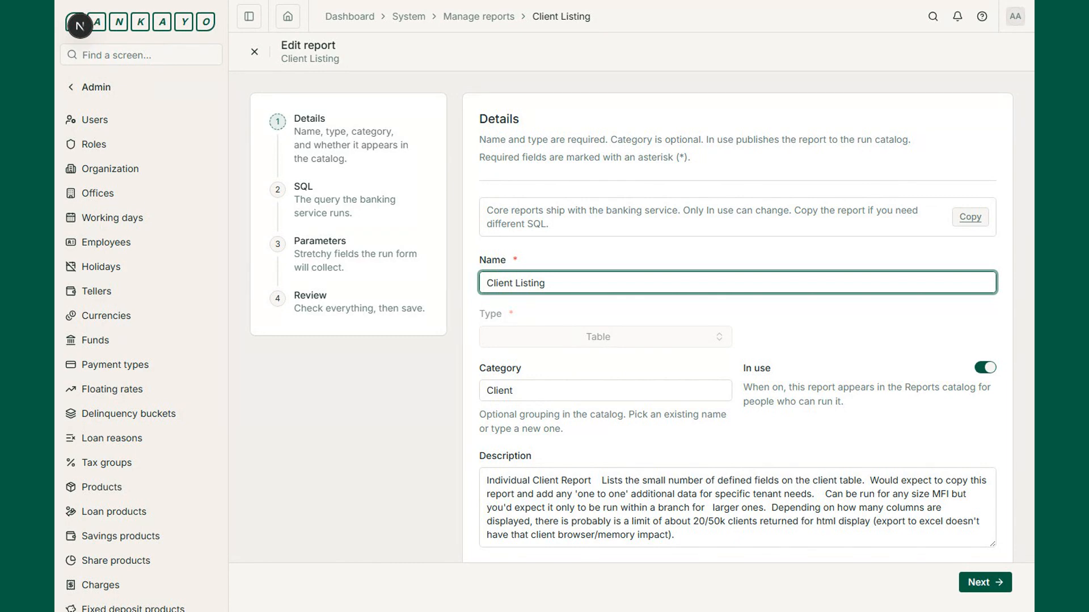
key("Return")
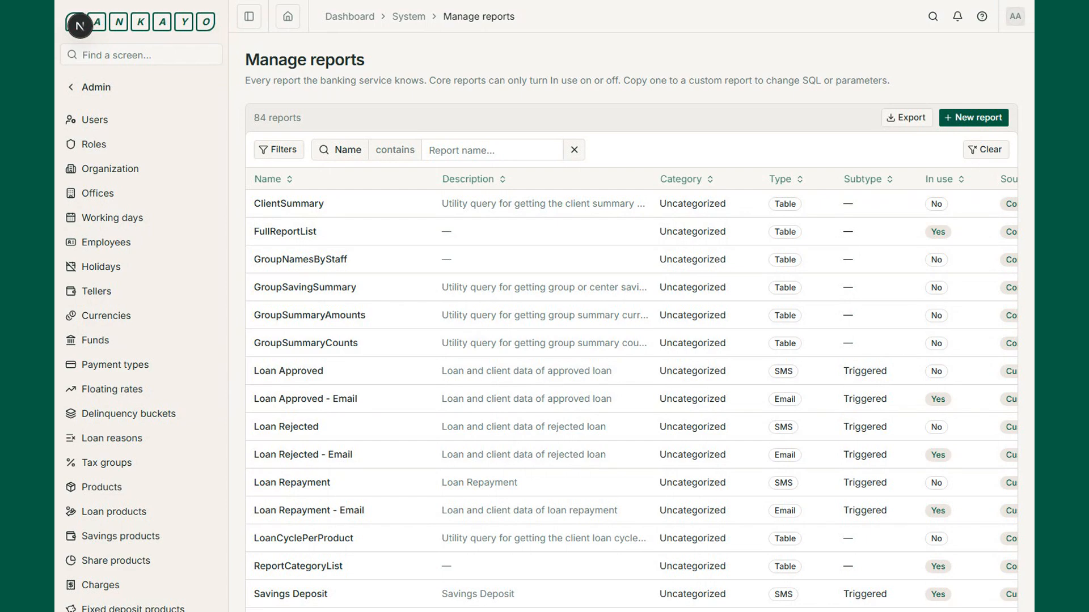
Step: Filter the list by "Client Listing", open the copy form for that core report, and close it without saving
left_click(492, 150)
type("Client Listing")
scroll(631, 203, "right", 2)
left_click(994, 204)
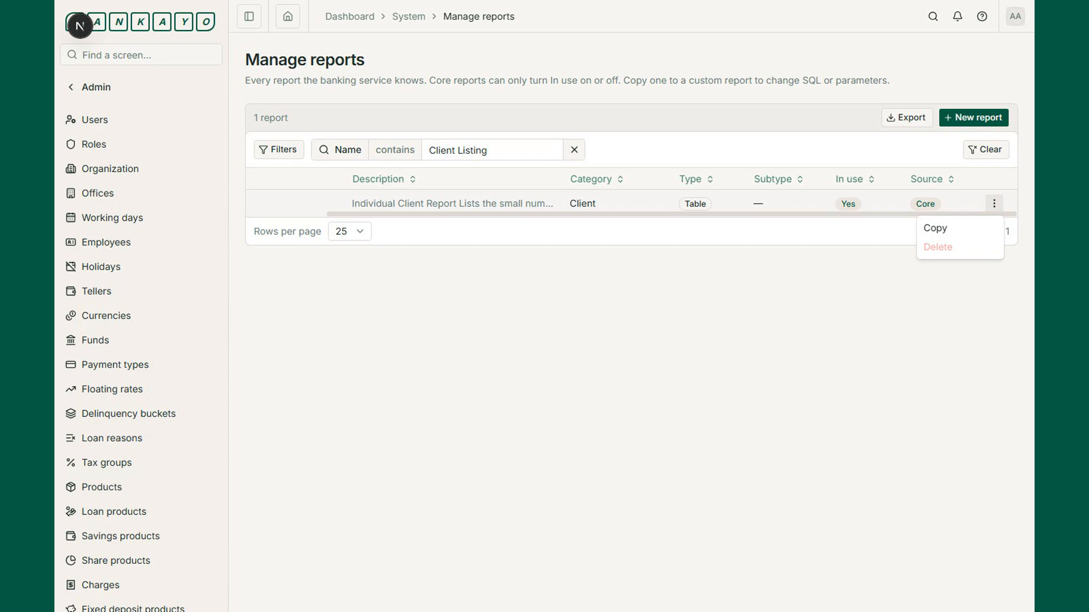
left_click(960, 228)
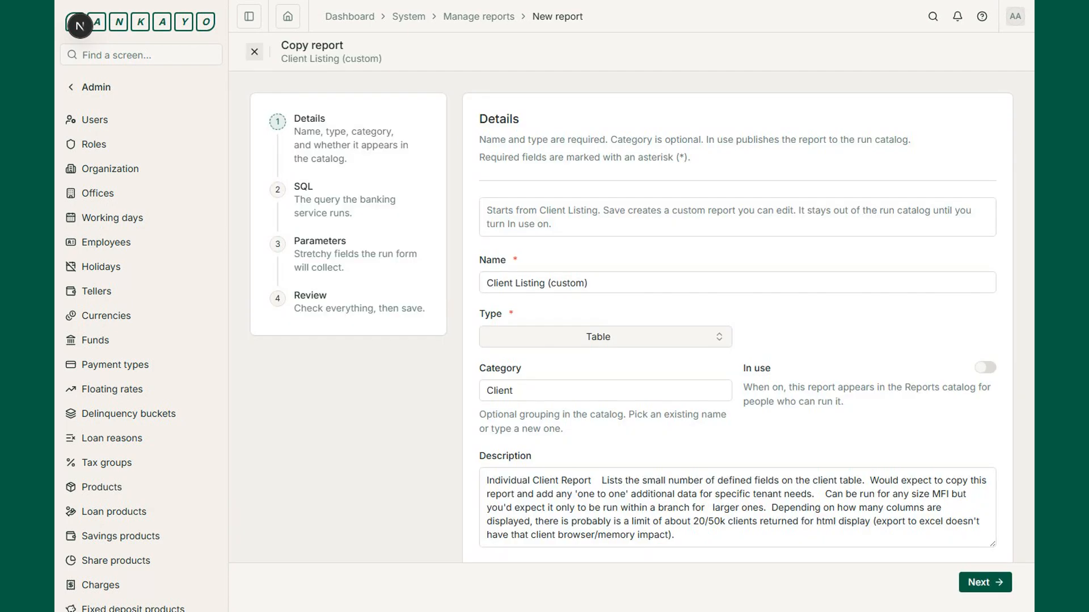
left_click(254, 52)
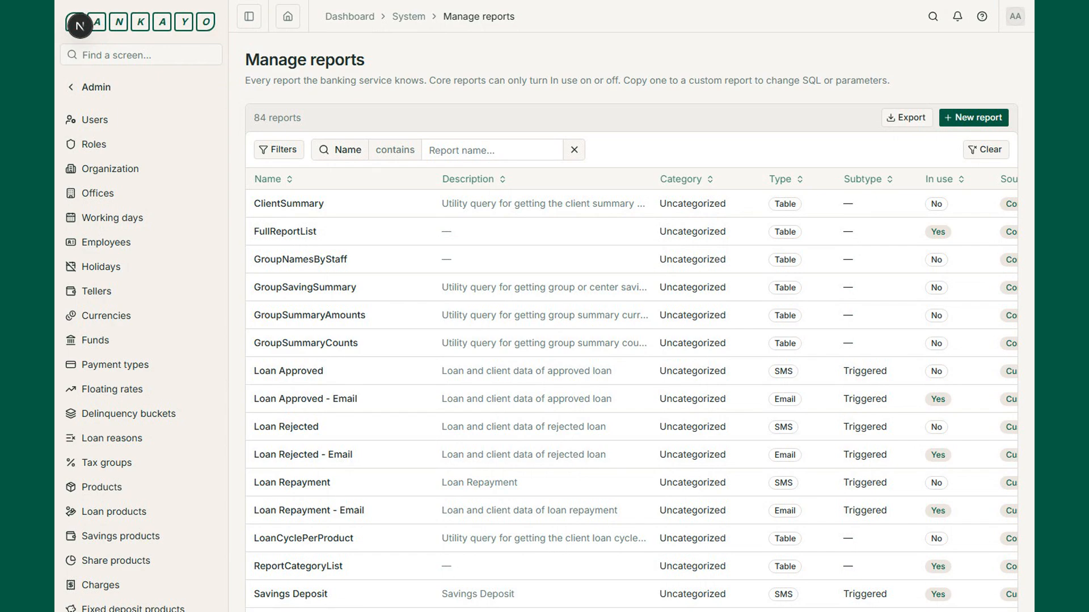
Step: Start a new report named "Walkthrough office list" with type Table and category Client, and turn In use off
left_click(973, 118)
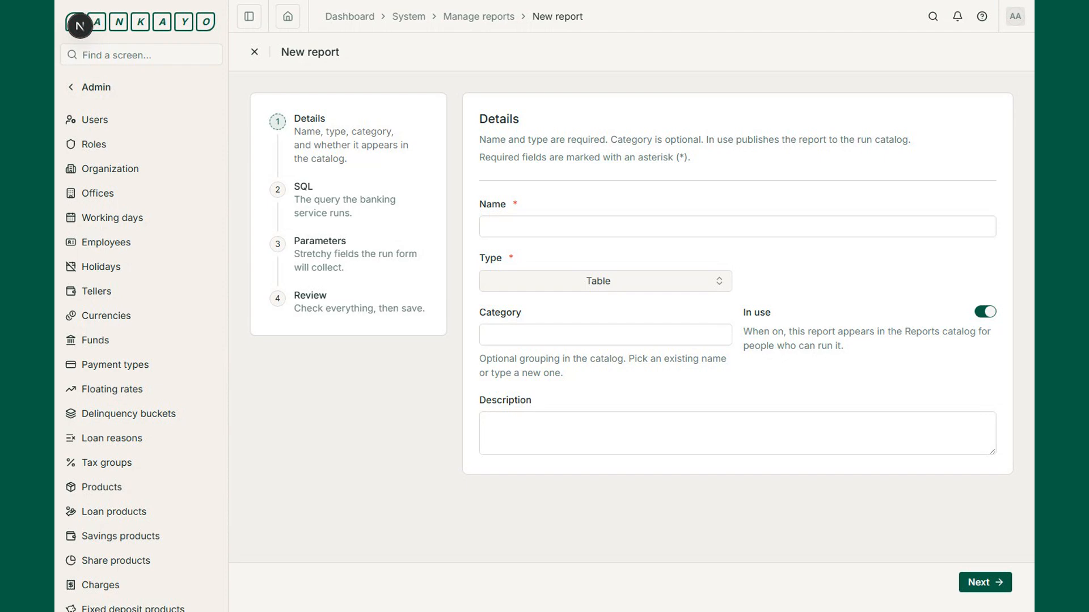
left_click(738, 227)
type("Walkthrough office ")
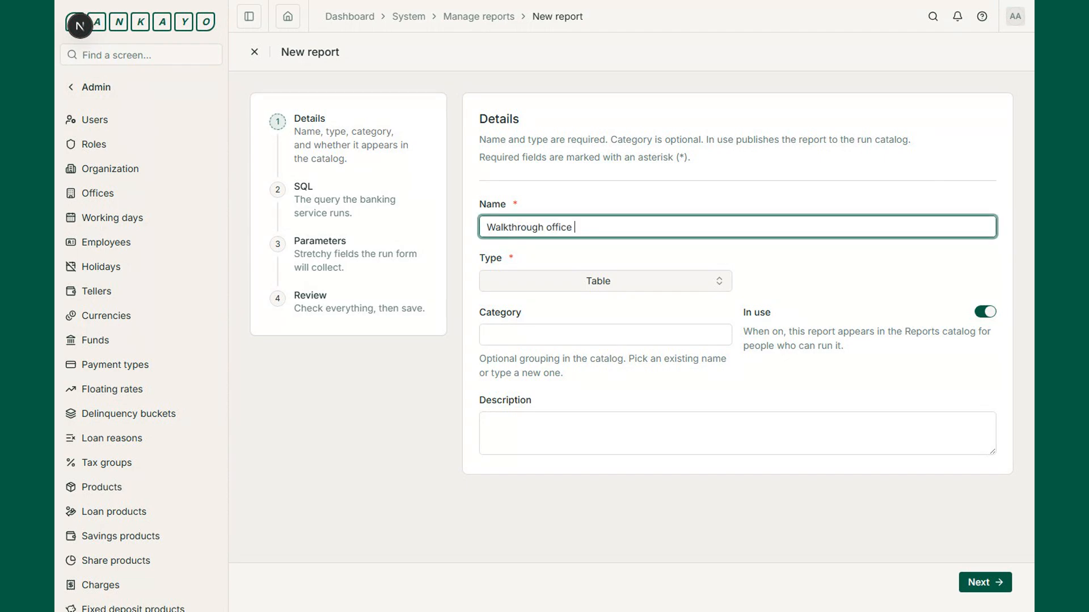
type("list")
left_click(605, 281)
type("Table")
left_click(606, 336)
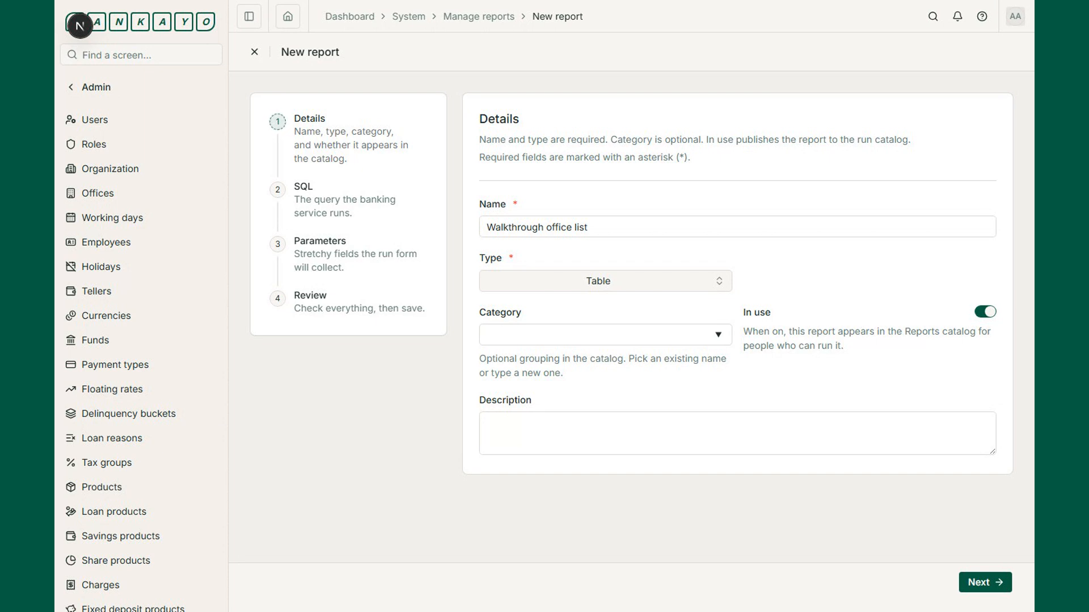
left_click(605, 335)
type("Client")
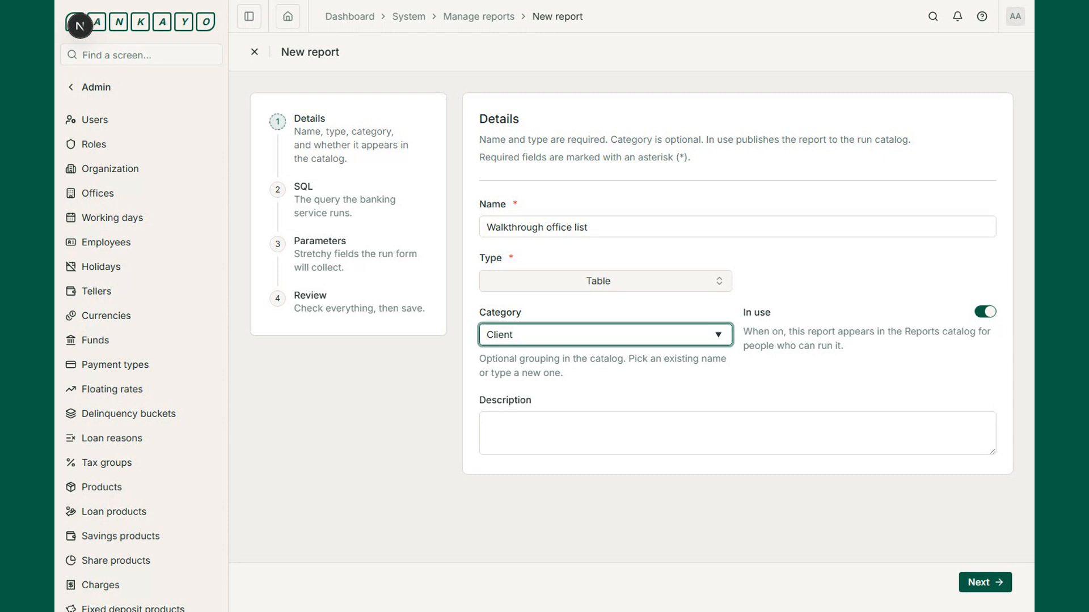
left_click(985, 312)
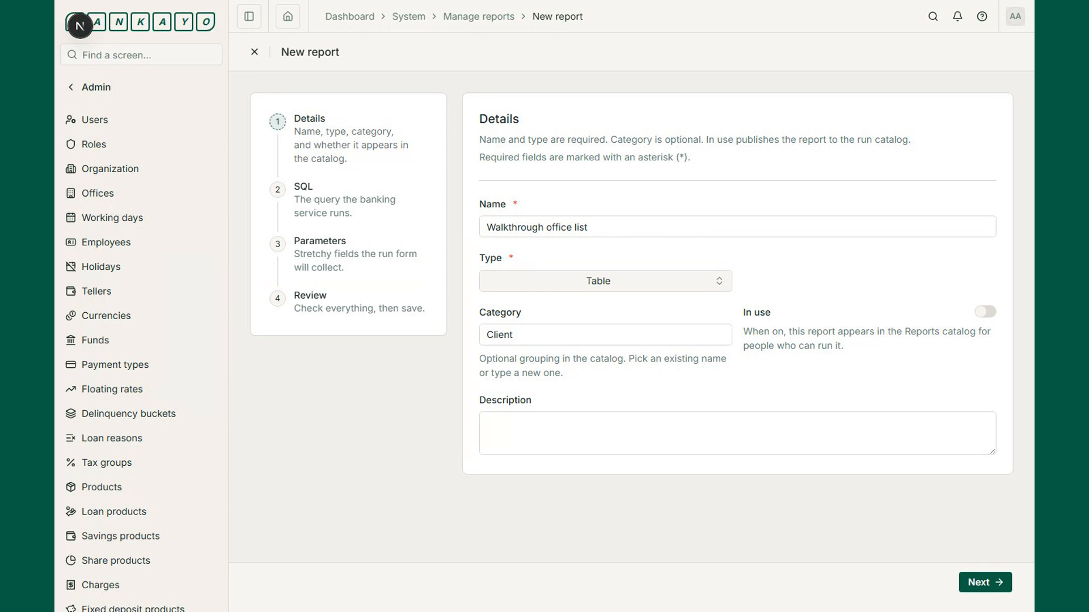
Step: Enter the description "Demo table report for the Bankayo help walkthrough. Not for the run catalog." and continue to the SQL stage
left_click(737, 434)
type("Demo")
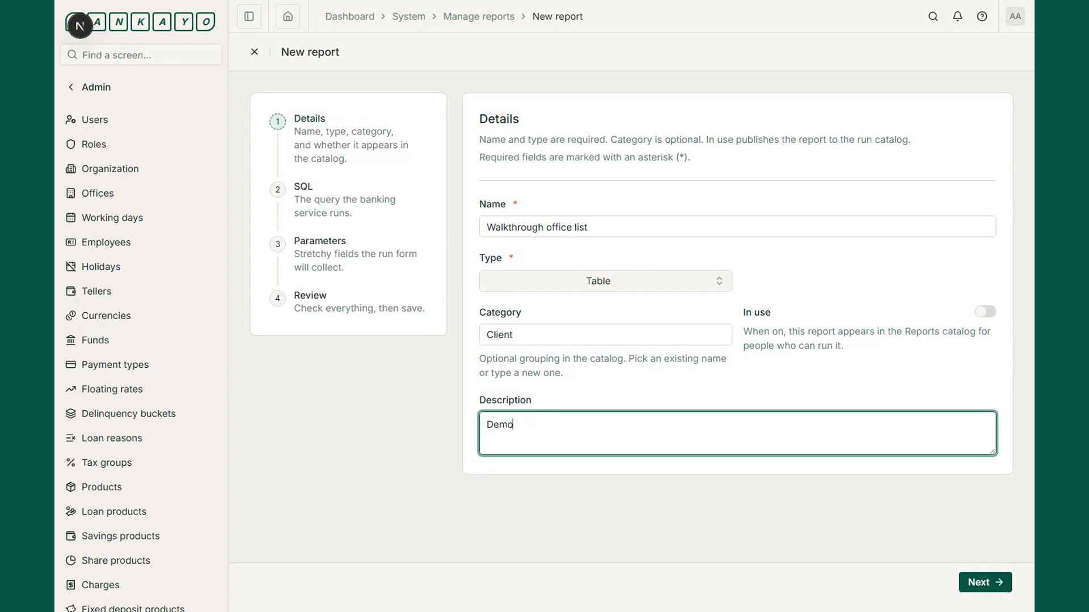
type(" table report for the Bankayo help walkthro")
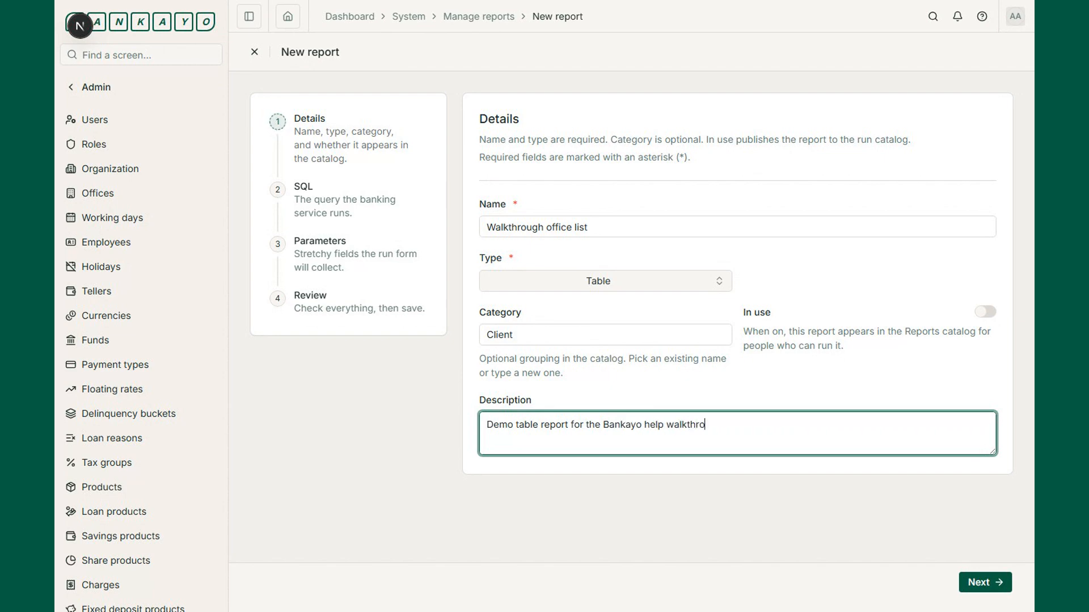
type("ugh. Not for the run catalog.")
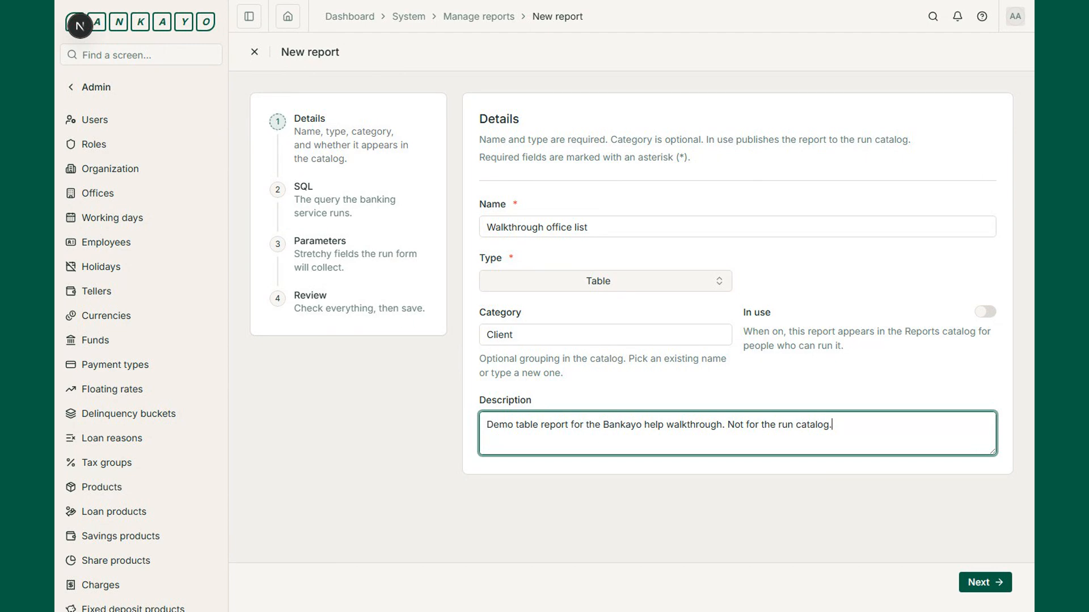
left_click(985, 582)
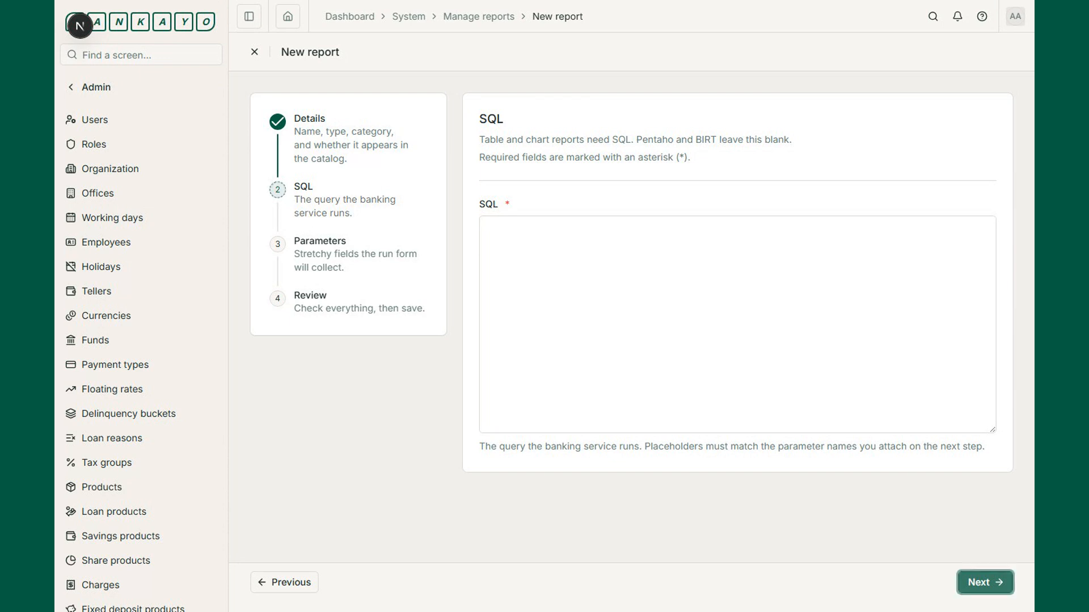
Step: Enter the query "SELECT o.id, o.name FROM m_office o WHERE o.id = '${officeId}' ORDER BY o.name" and continue to the parameters
left_click(738, 325)
type("SELECT o.id, o.name FROM ")
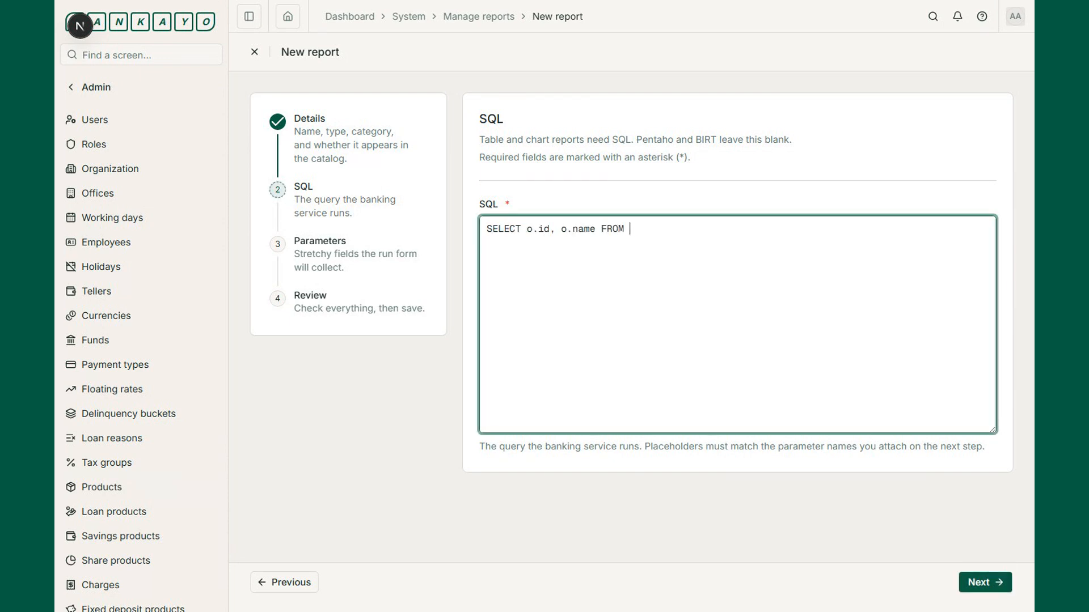
type("m_office o WHERE o.id = '${officeId}' ORDER BY o.n")
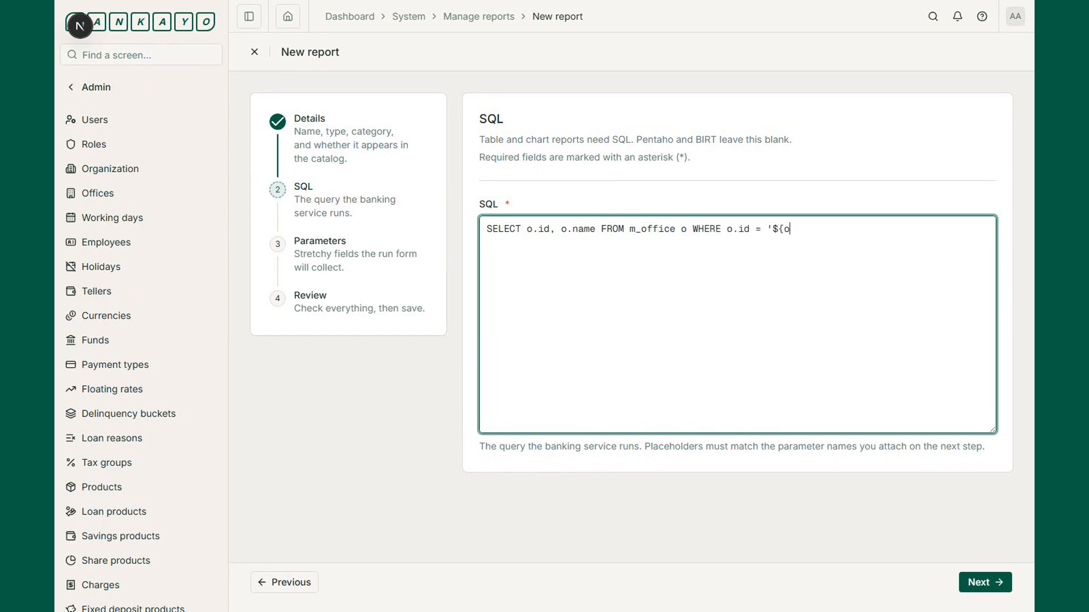
type("ame")
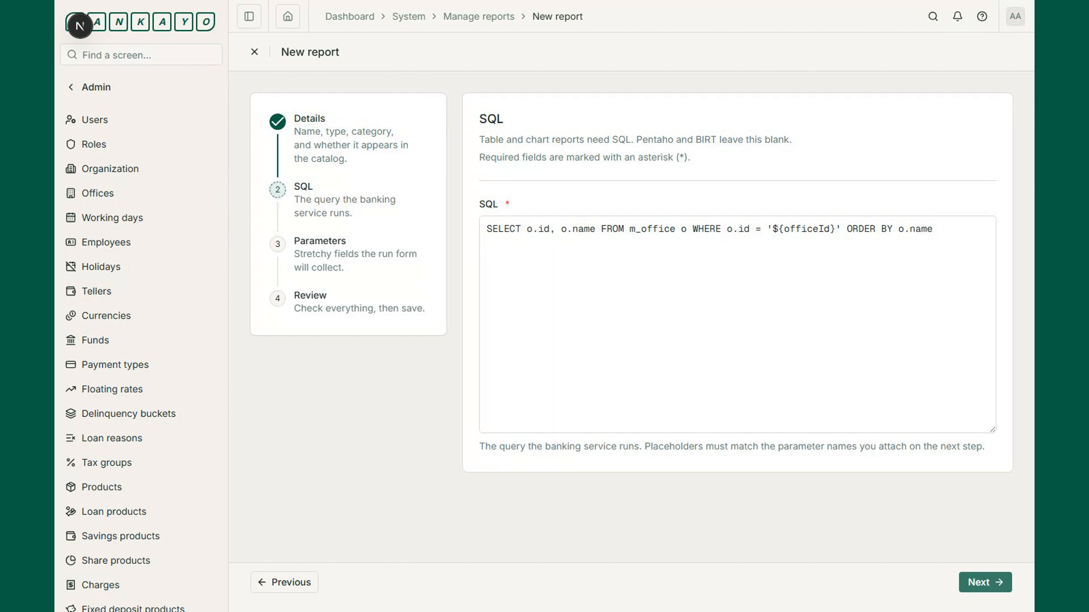
left_click(985, 583)
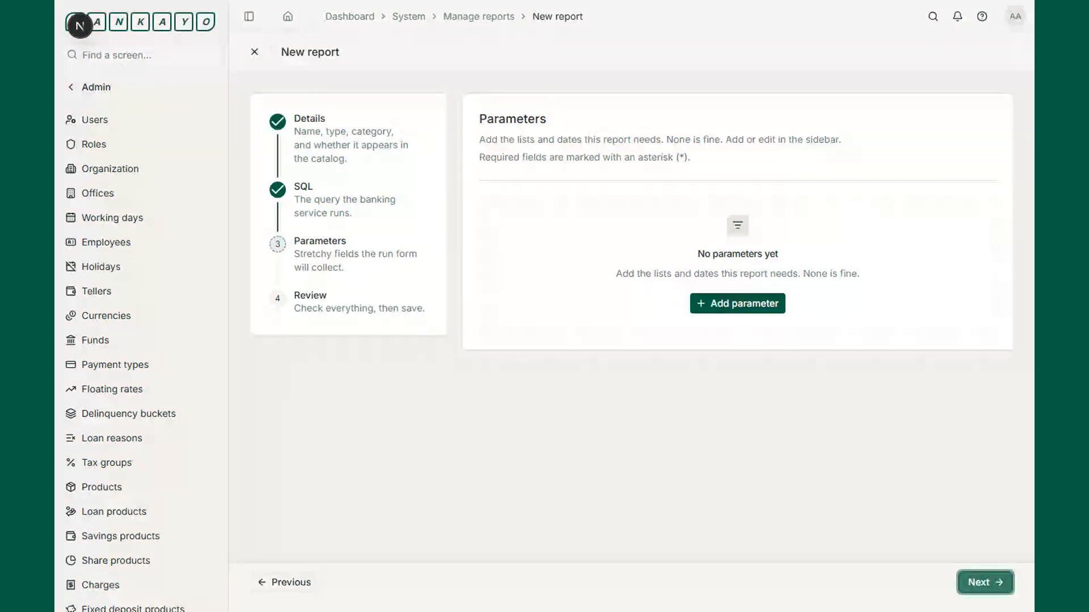
Step: Add the parameter OfficeIdSelectOne to the report with officeId as the name passed to the engine
left_click(737, 304)
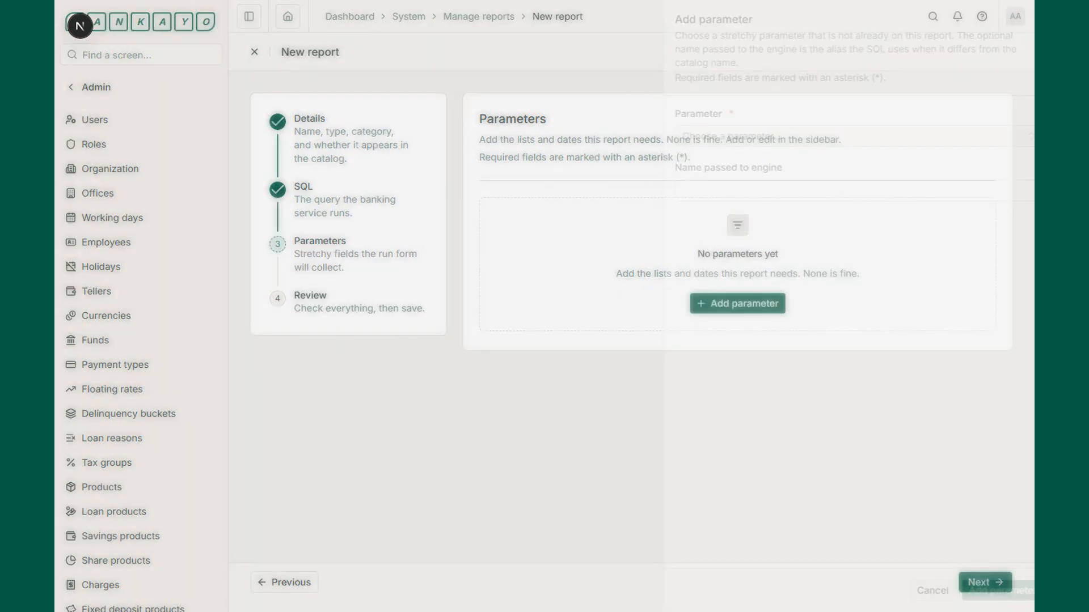
left_click(839, 136)
type("OfficeIdSelectOne")
left_click(839, 190)
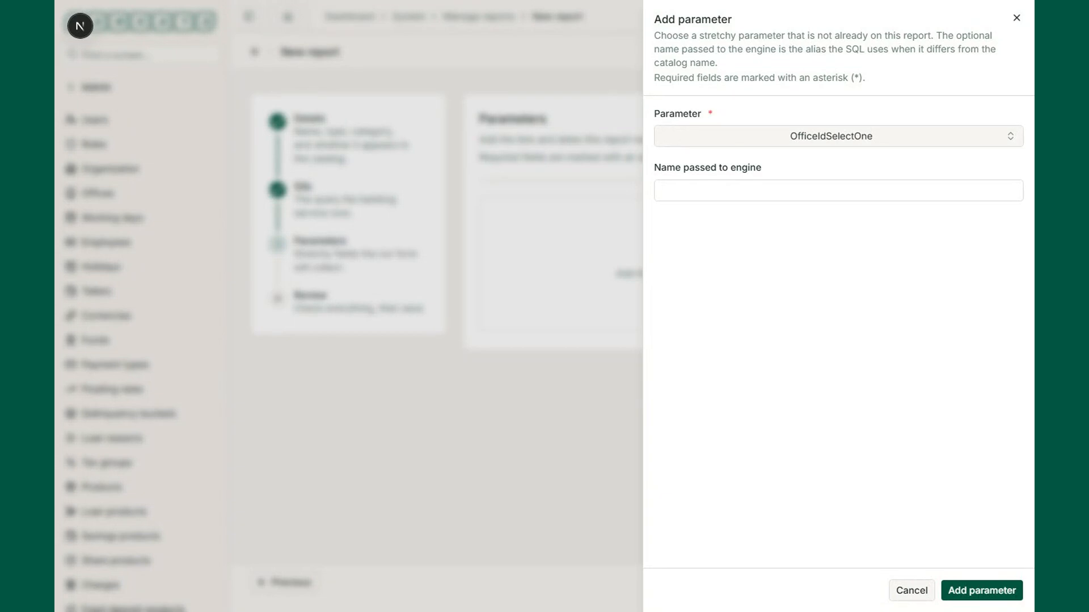
left_click(838, 190)
type("officeId")
left_click(981, 590)
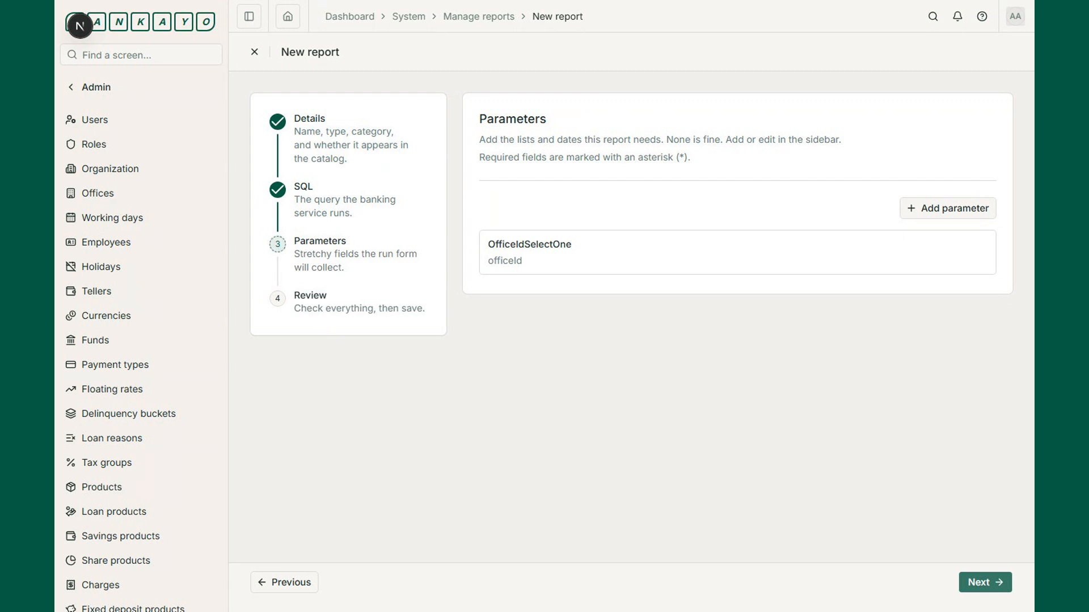
Step: Check the attached parameter, continue to the review, and save the new report
left_click(737, 252)
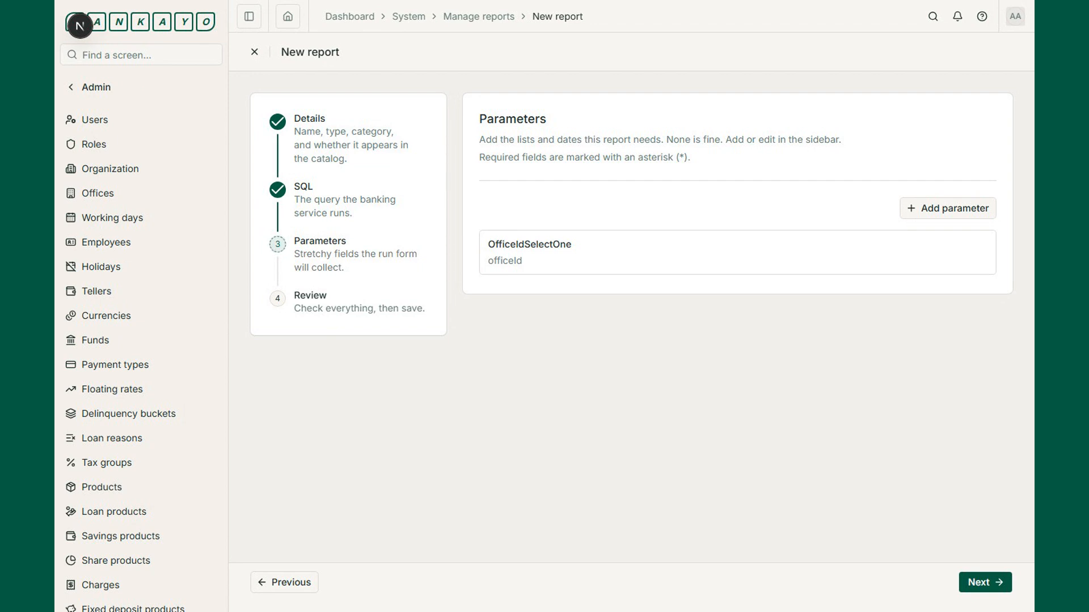
left_click(985, 582)
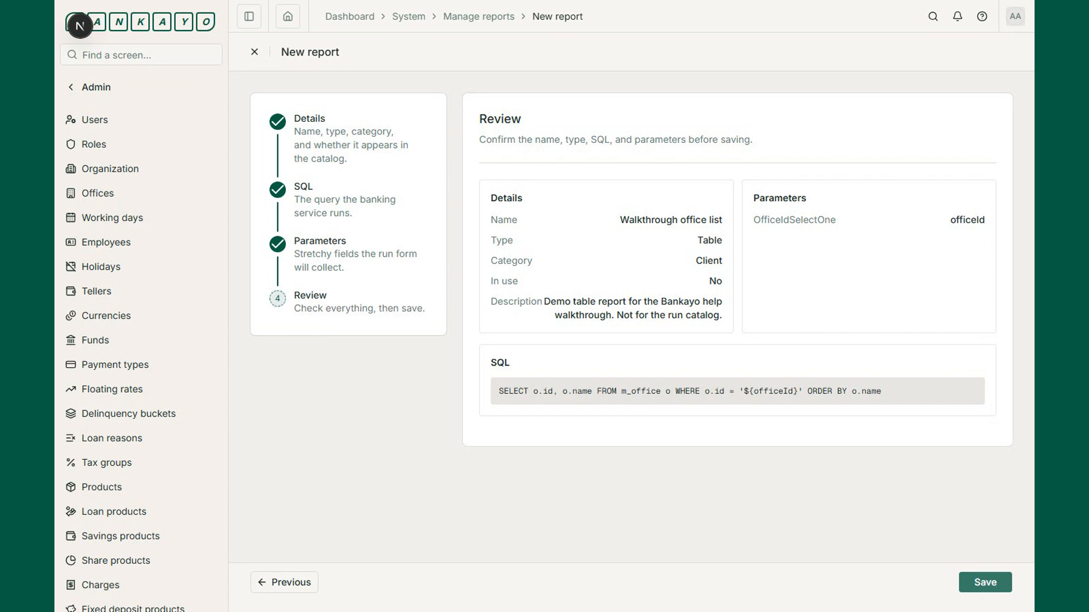
left_click(985, 582)
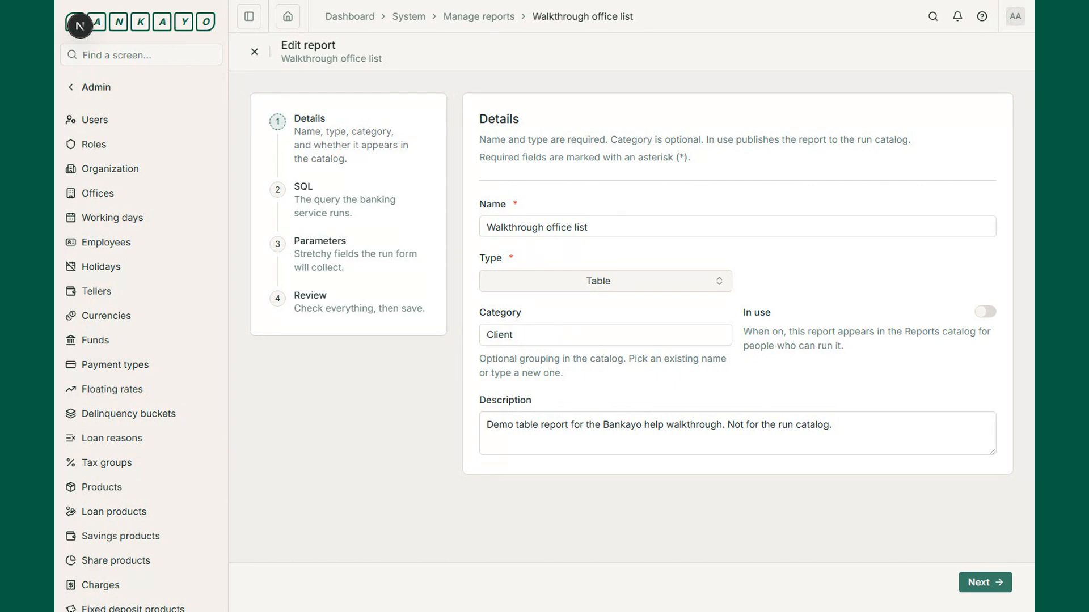
Step: Replace the Walkthrough office list description with "Updated walkthrough report. Office list only. Still not for the run catalog."
left_click(738, 433)
key("ctrl+a")
type("Updated w")
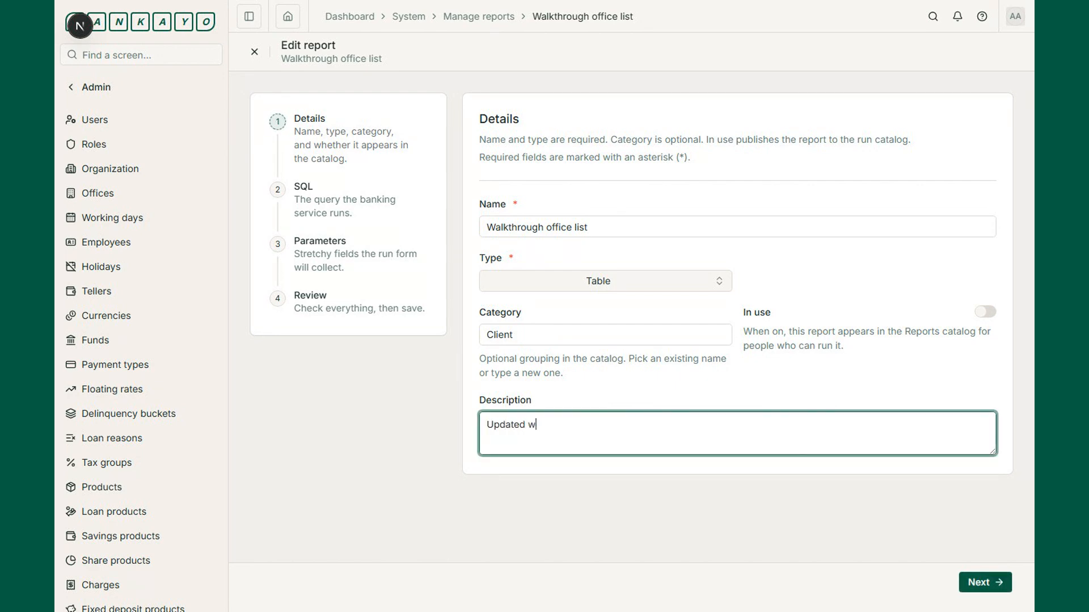
type("alkthrough report. Office list only. St")
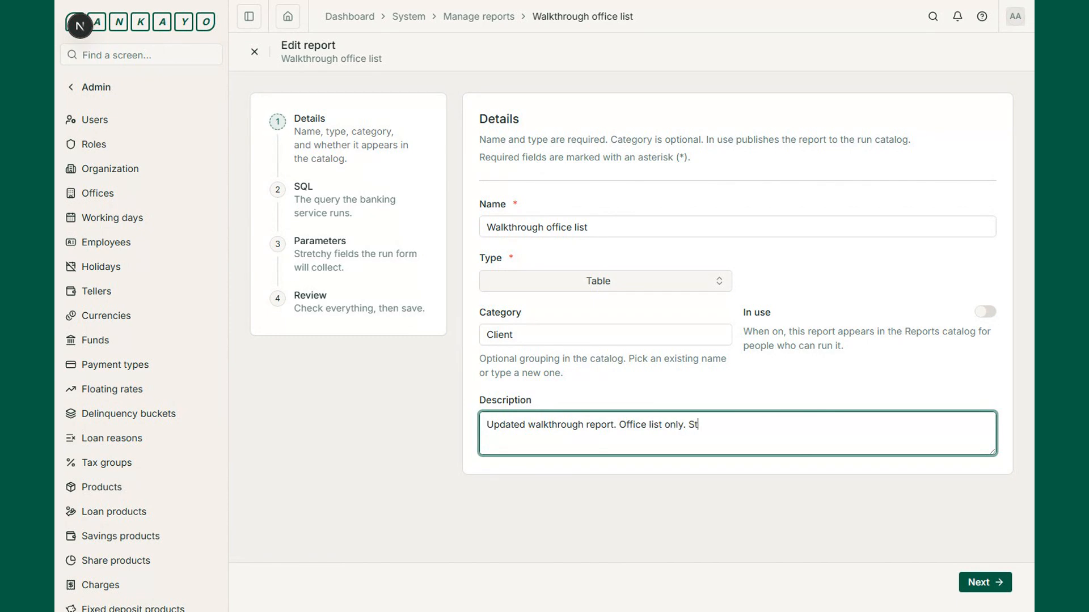
type("ill not for the run catalog.")
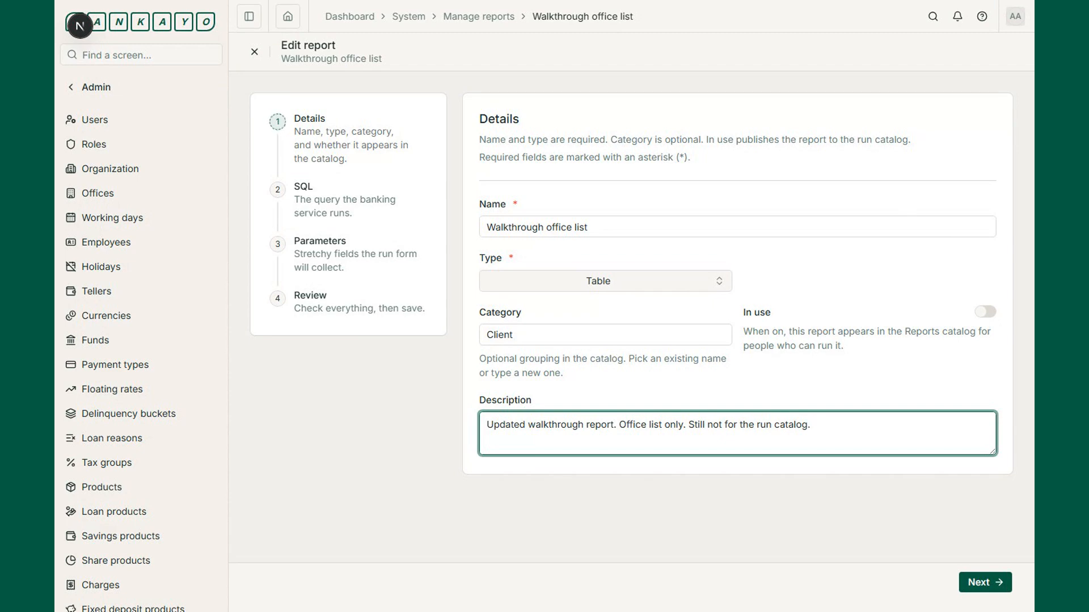
Step: Advance through the SQL and parameters to the review stage and save the edited report
left_click(985, 582)
left_click(985, 583)
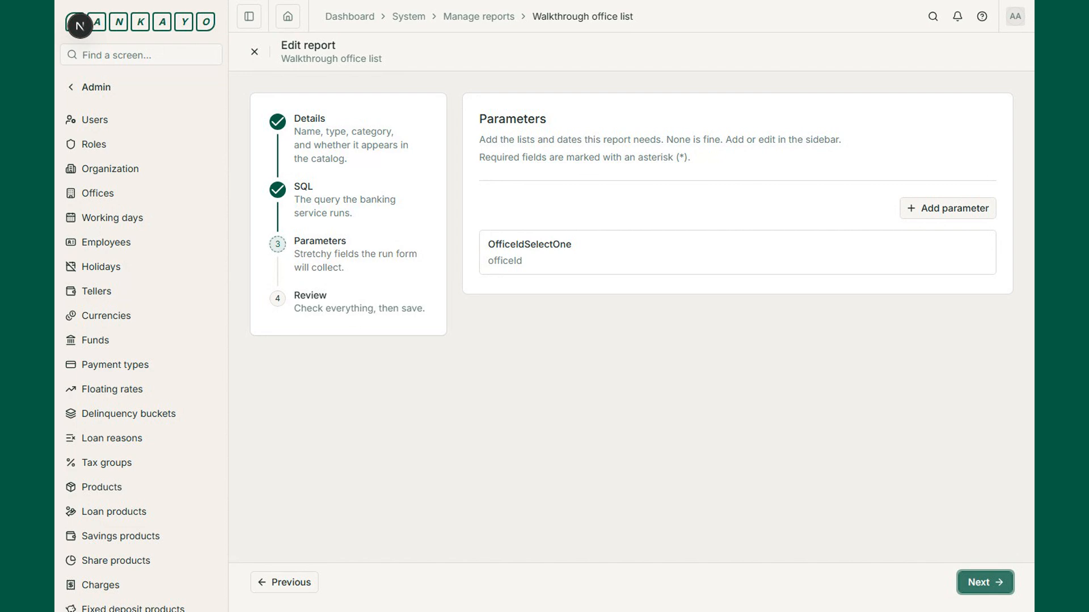
left_click(985, 583)
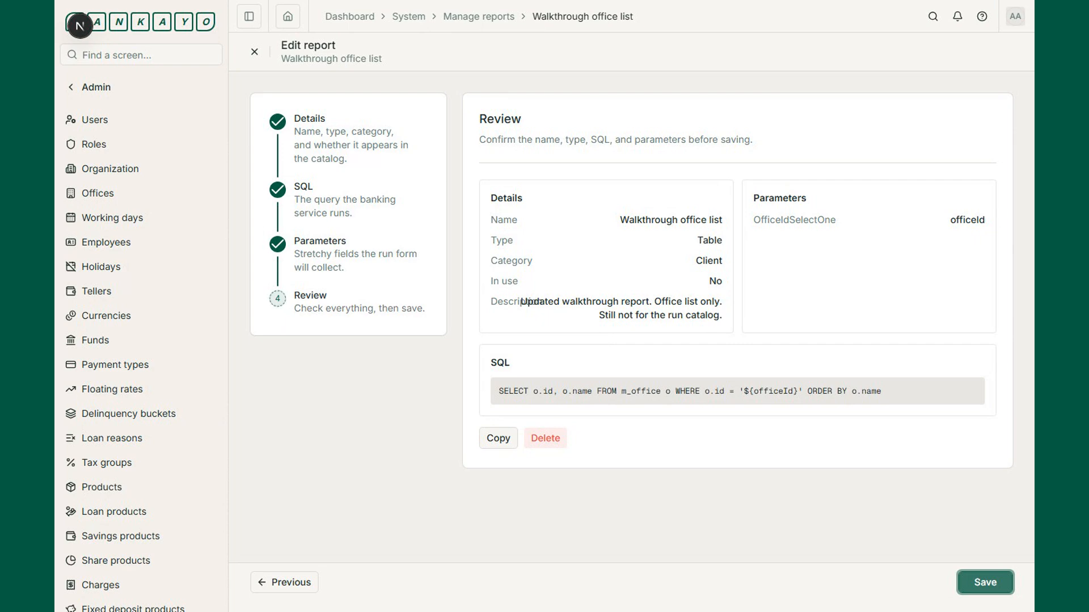
key("Return")
Step: Delete the custom report Walkthrough office list and confirm the deletion
left_click(546, 438)
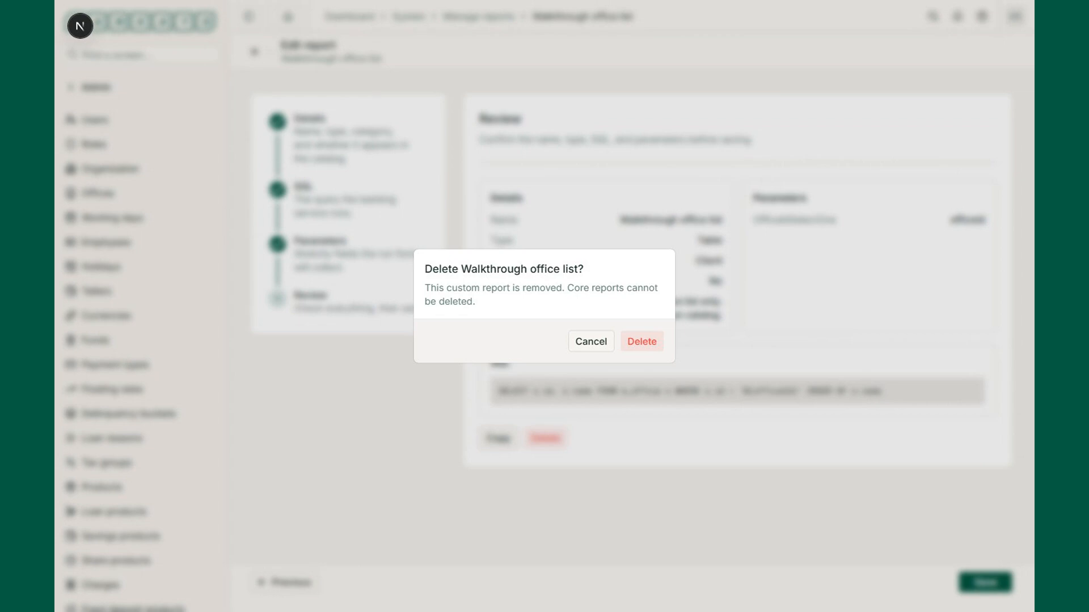
left_click(641, 341)
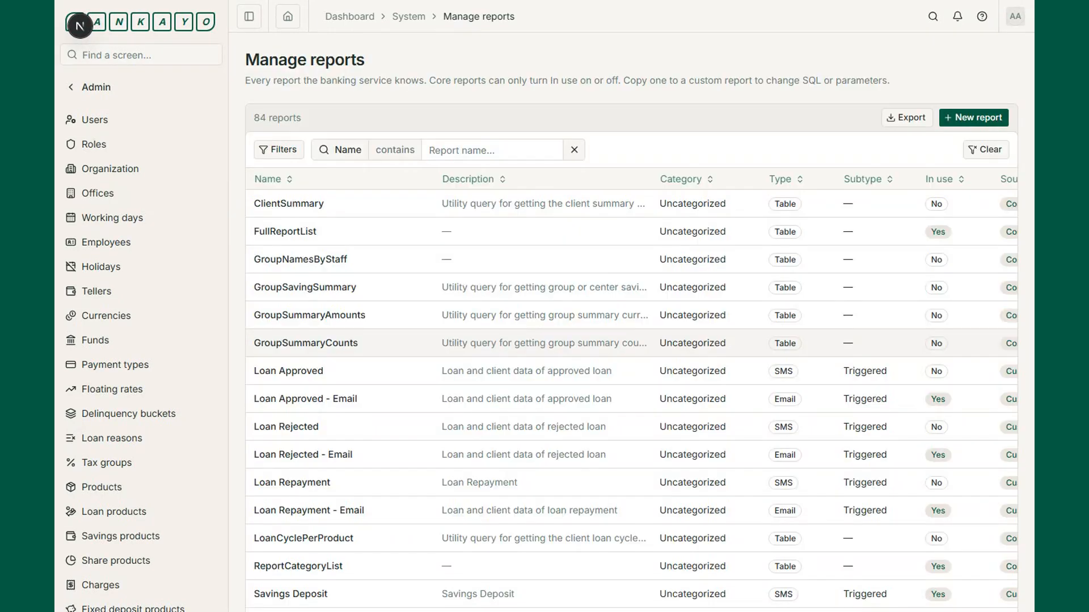
Step: Search the report list for the deleted "Walkthrough office list", then clear the filter and look through all reports
type("Walkthrough office list")
key("ctrl+a")
key("BackSpace")
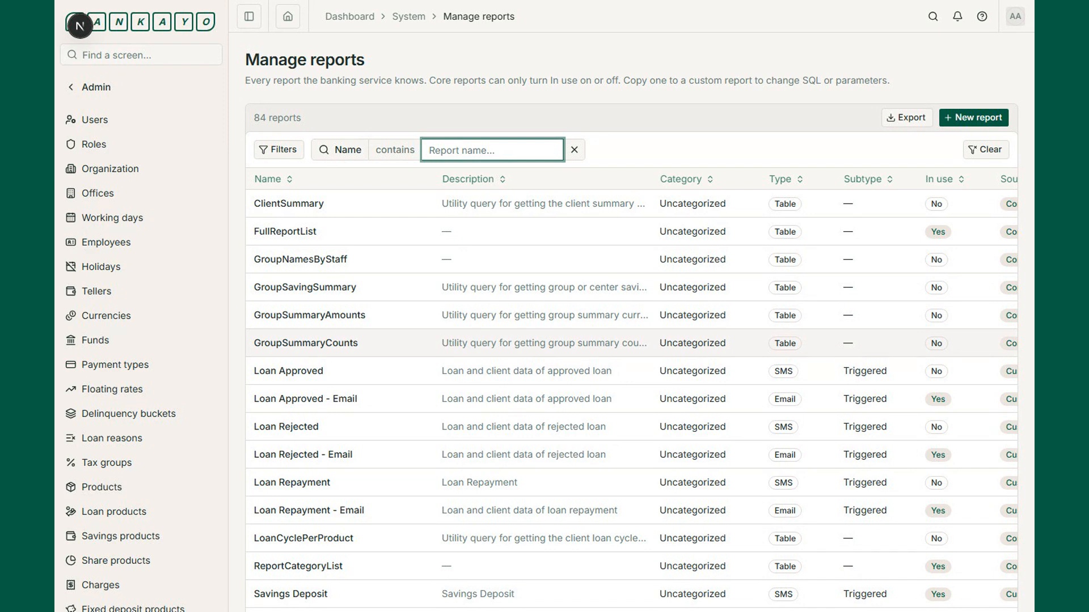
scroll(629, 343, "down", 3)
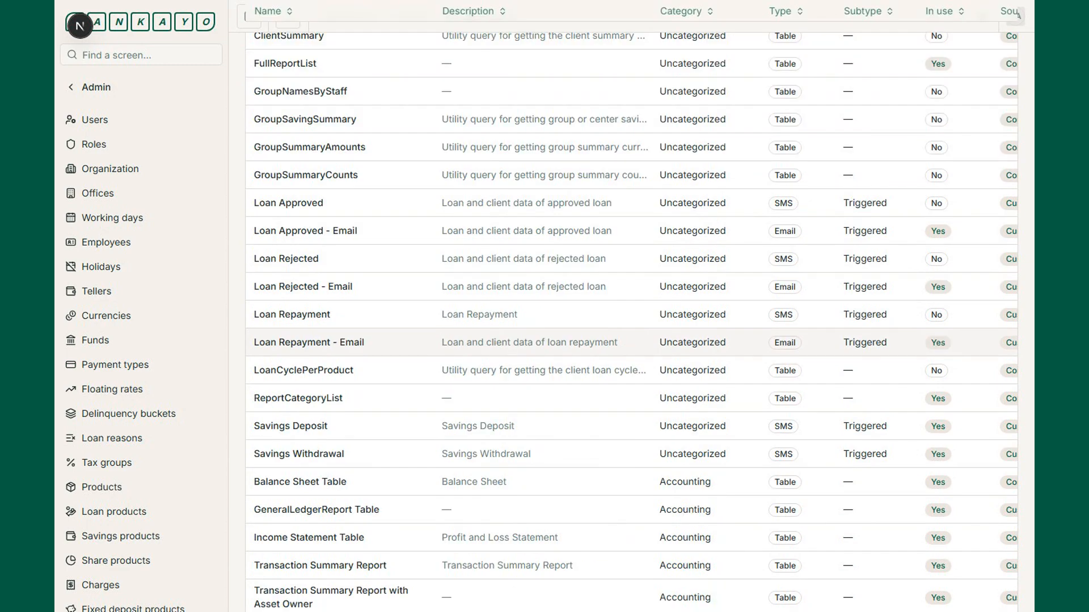